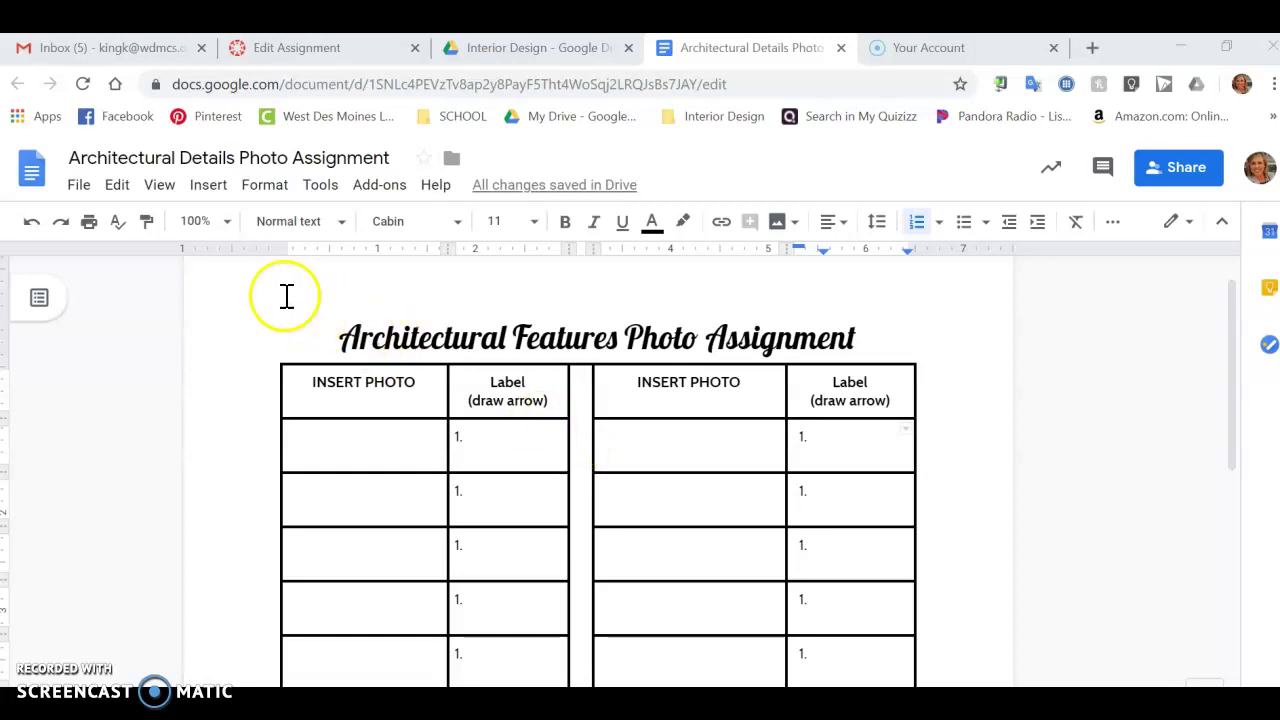
# - Leave the blank photo assignment table and go to the Gmail inbox
pyautogui.click(135, 50)
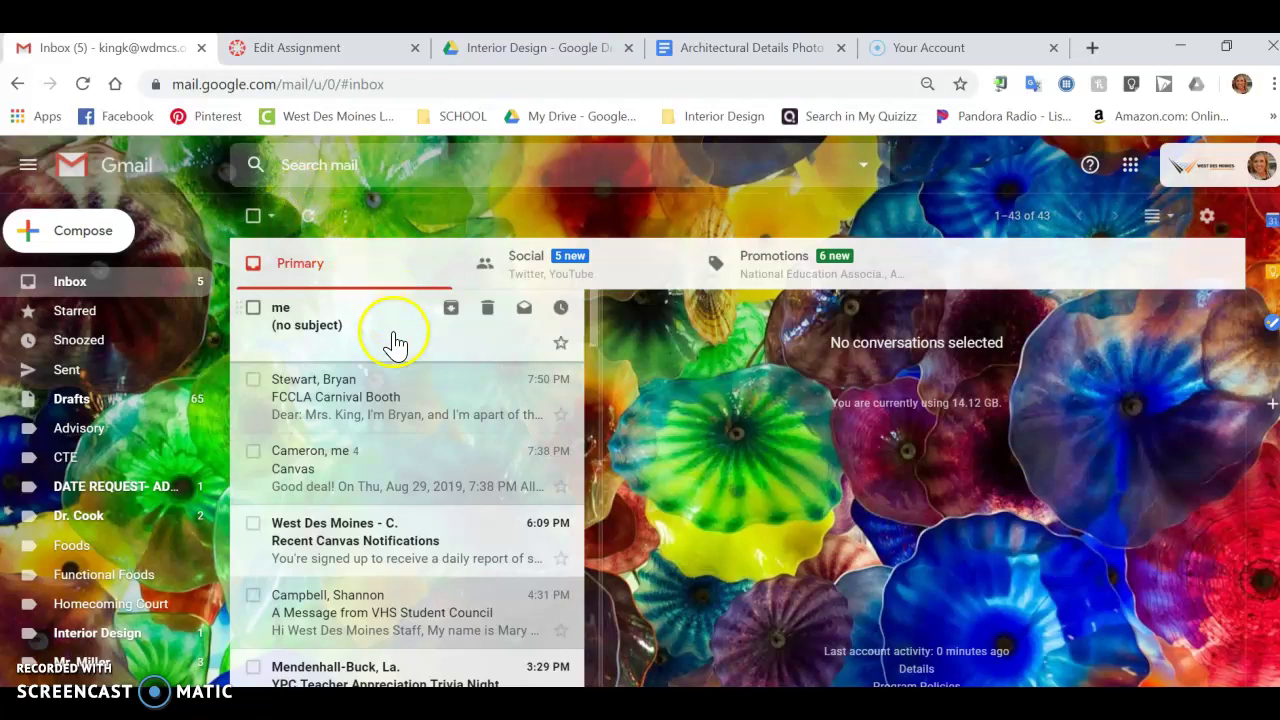
# - Open the no-subject email, preview the house photo, and save 20190318_131752.jpg to My Drive
pyautogui.click(395, 343)
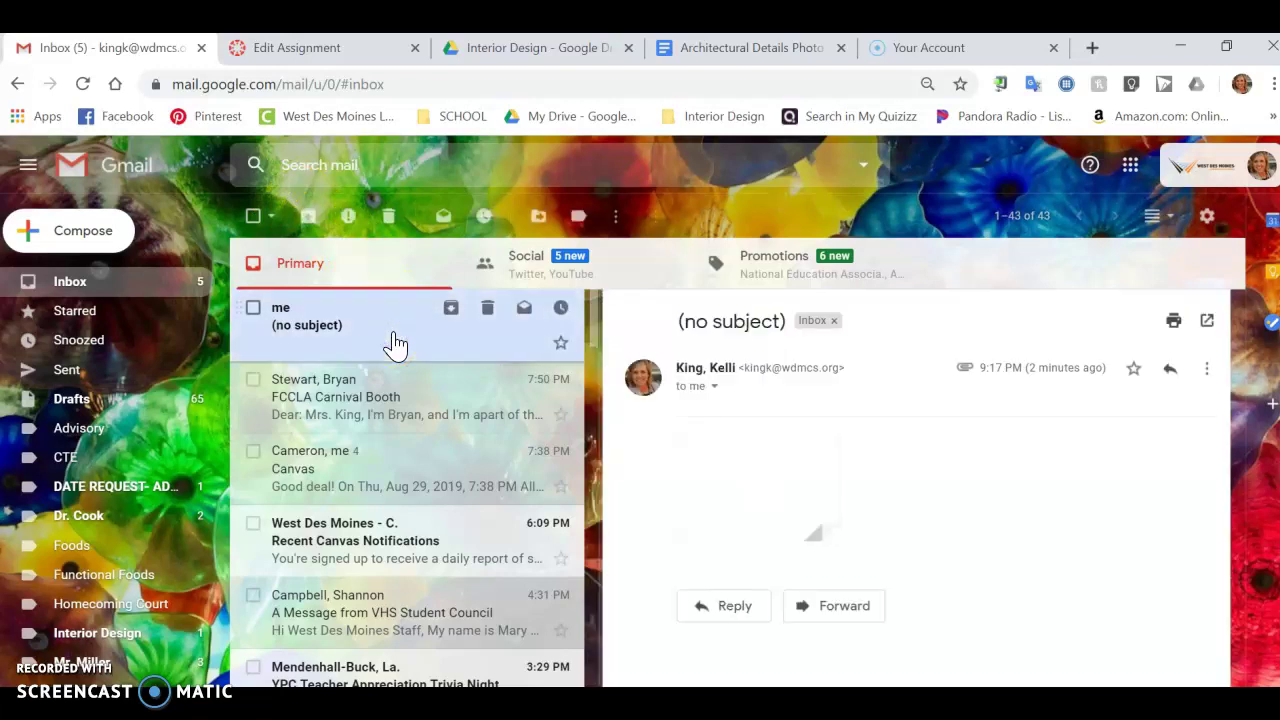
pyautogui.moveTo(770, 472)
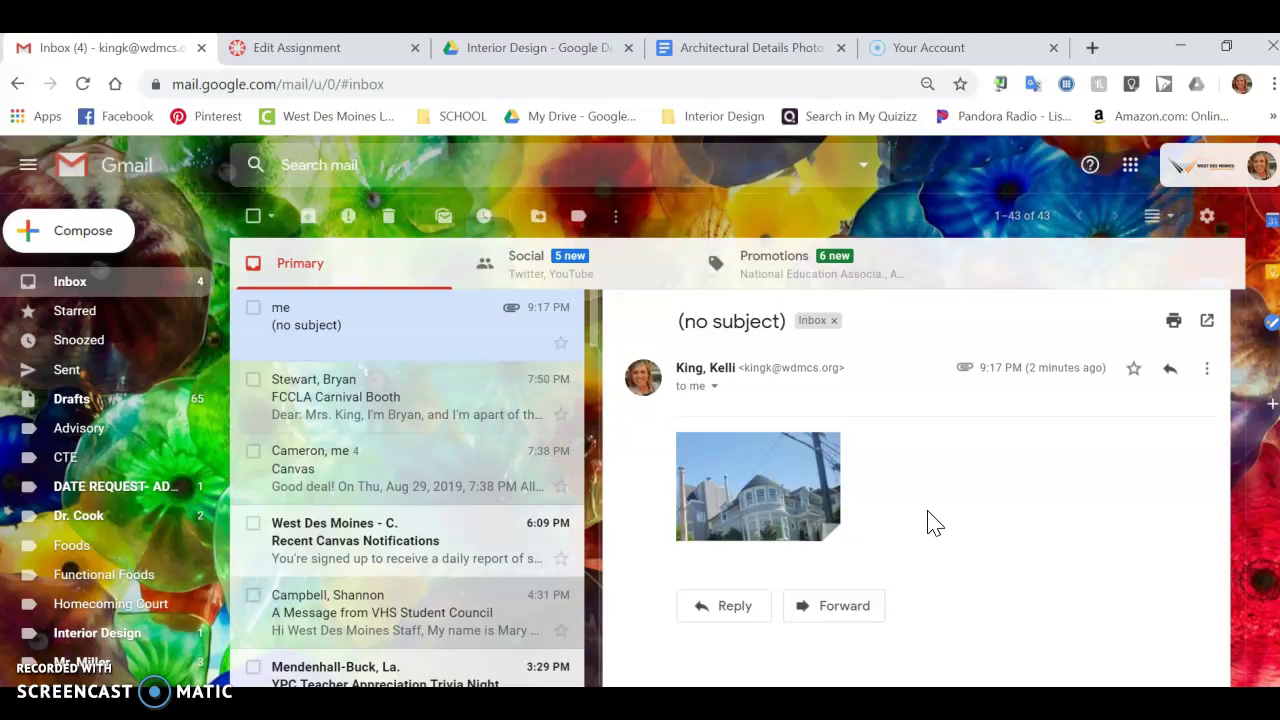
pyautogui.moveTo(799, 506)
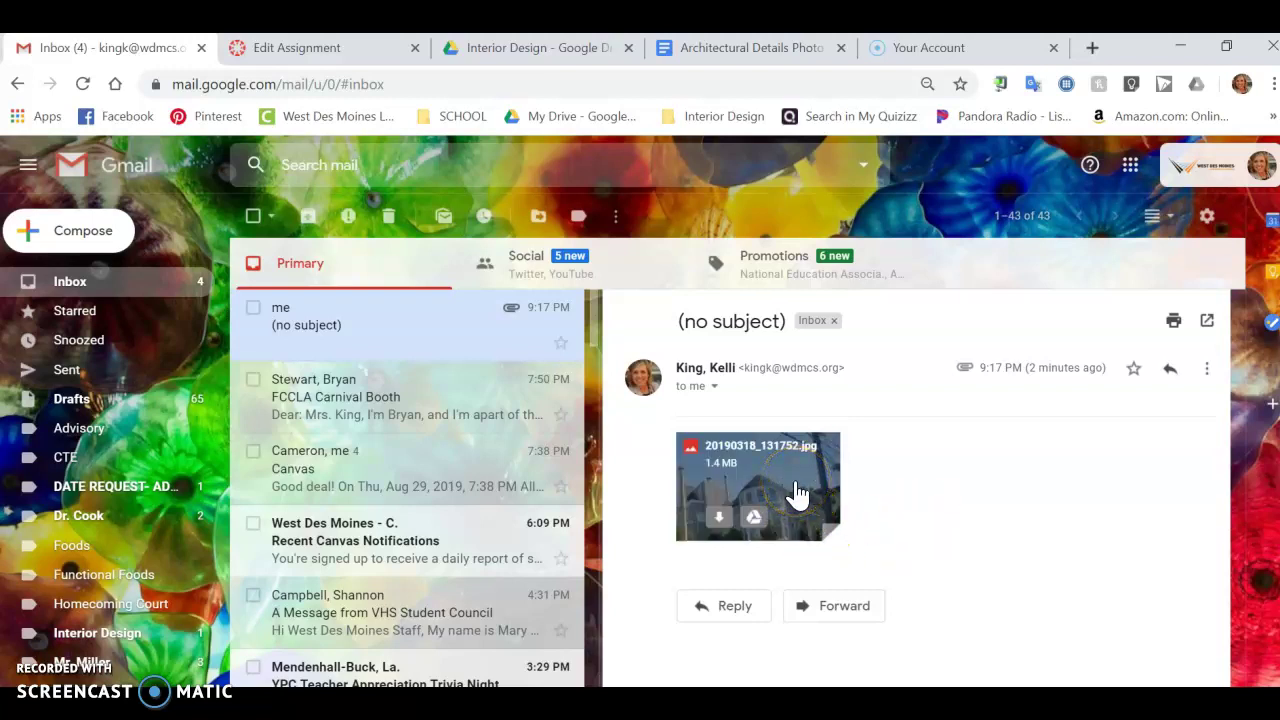
pyautogui.click(797, 490)
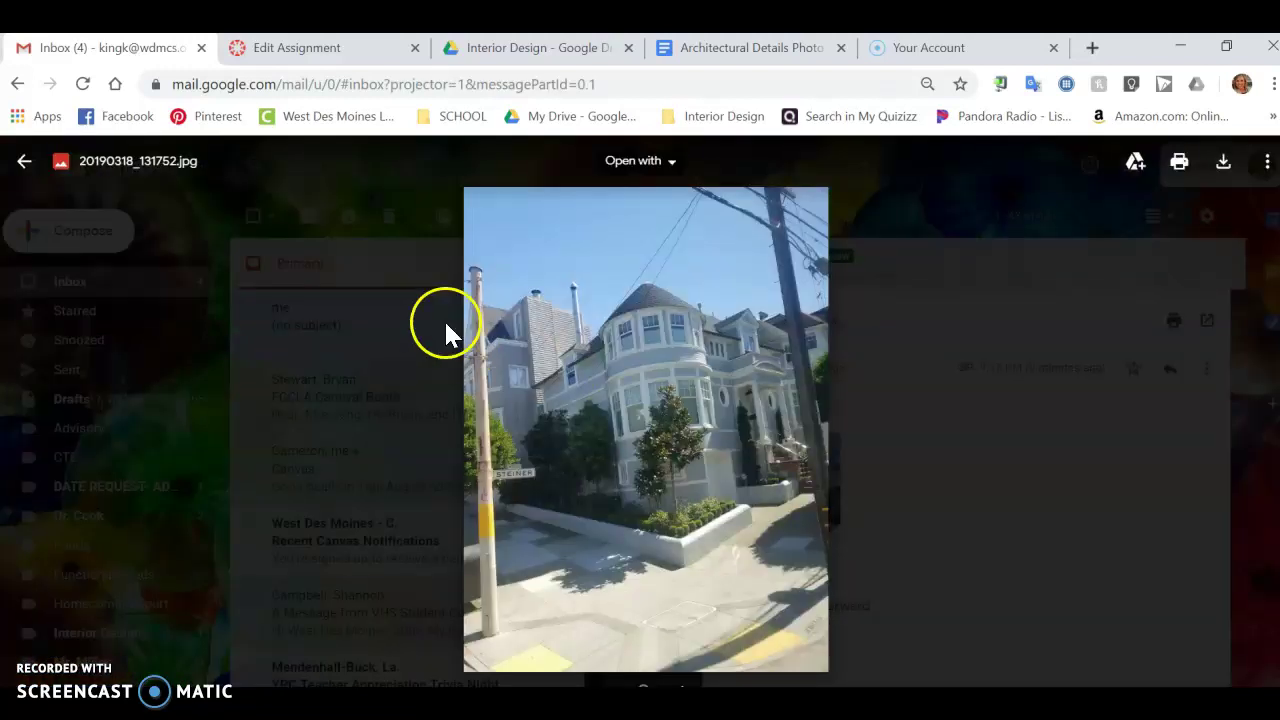
pyautogui.click(23, 163)
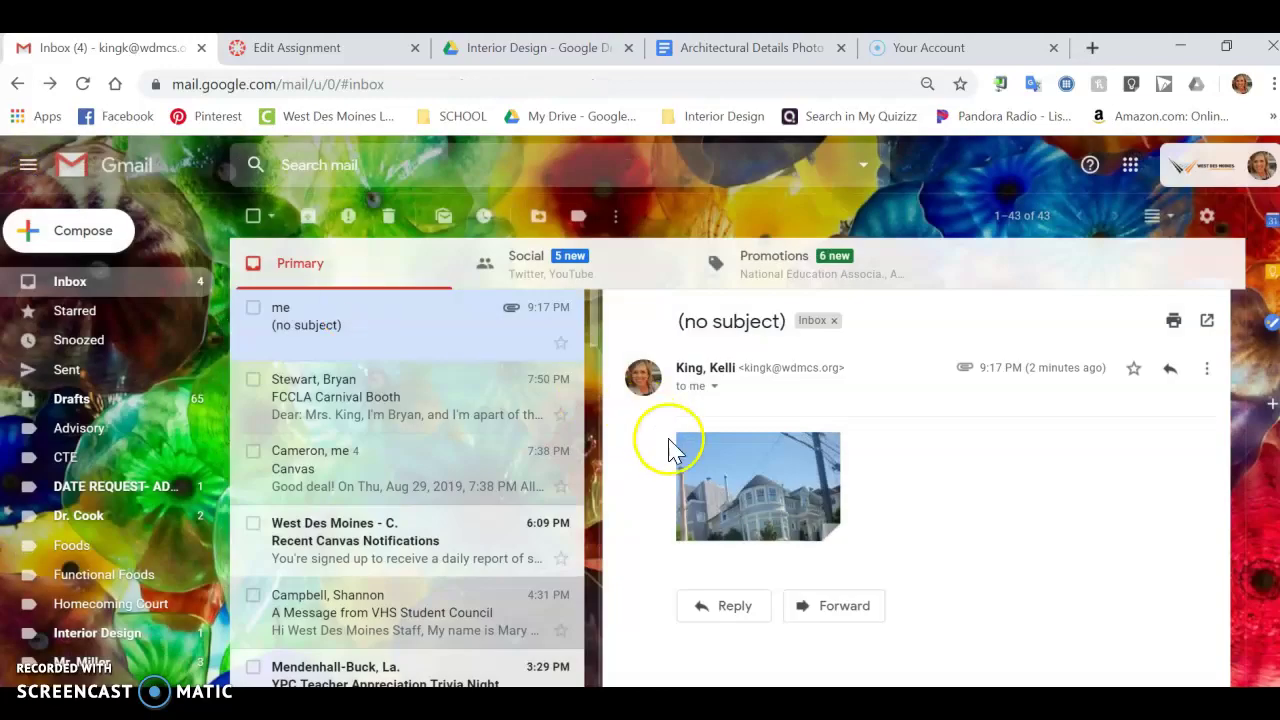
pyautogui.moveTo(731, 463)
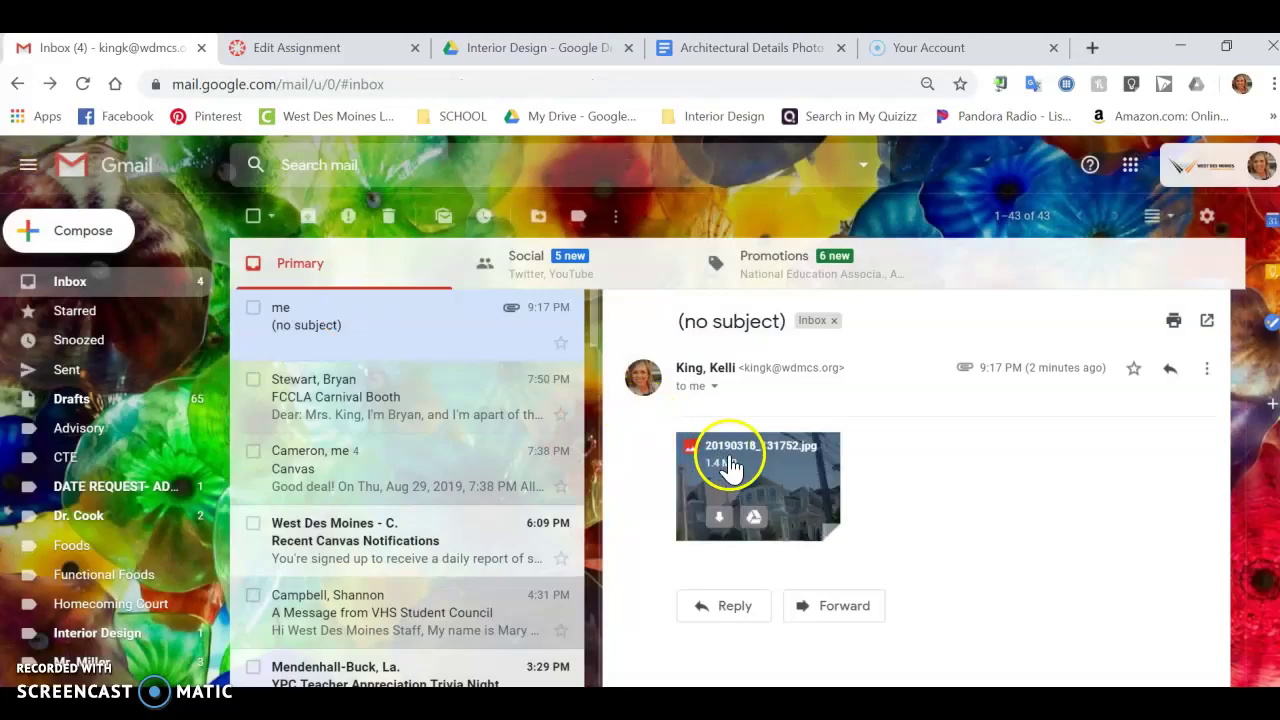
pyautogui.click(758, 530)
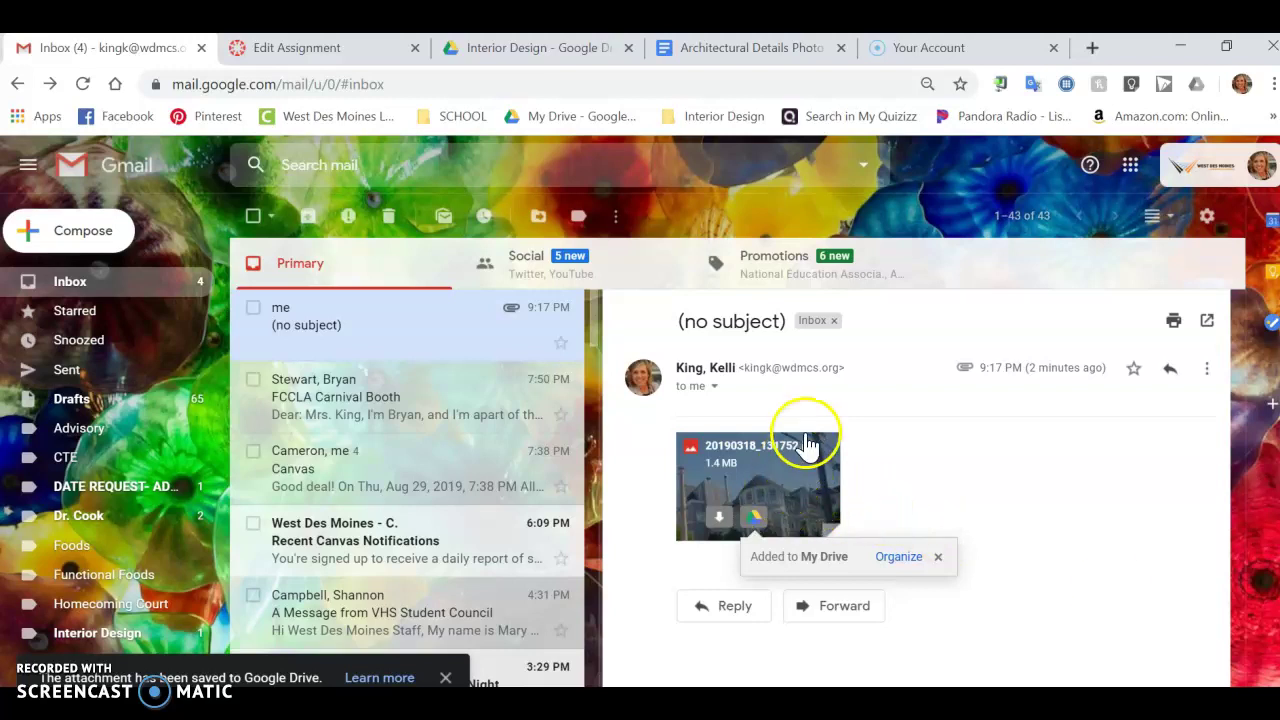
# - In the assignment document, place the cursor in the first INSERT PHOTO cell and open Insert > Image > Drive
pyautogui.click(745, 50)
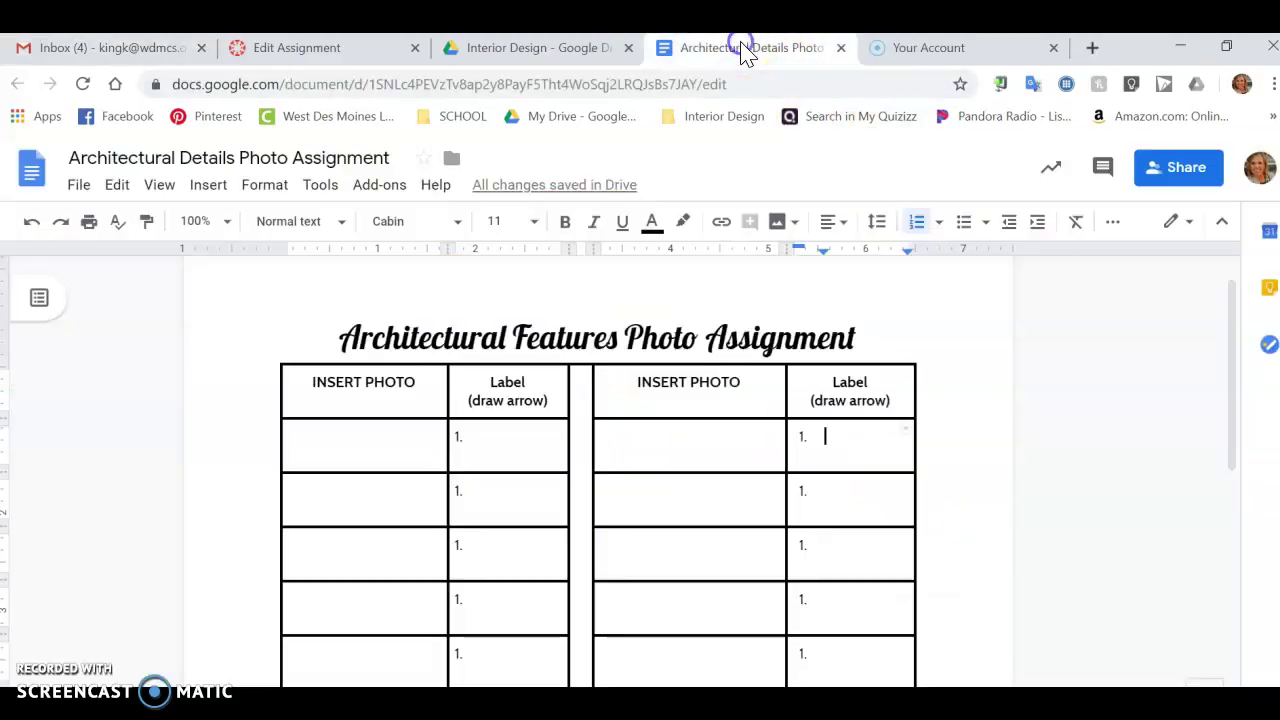
pyautogui.click(359, 441)
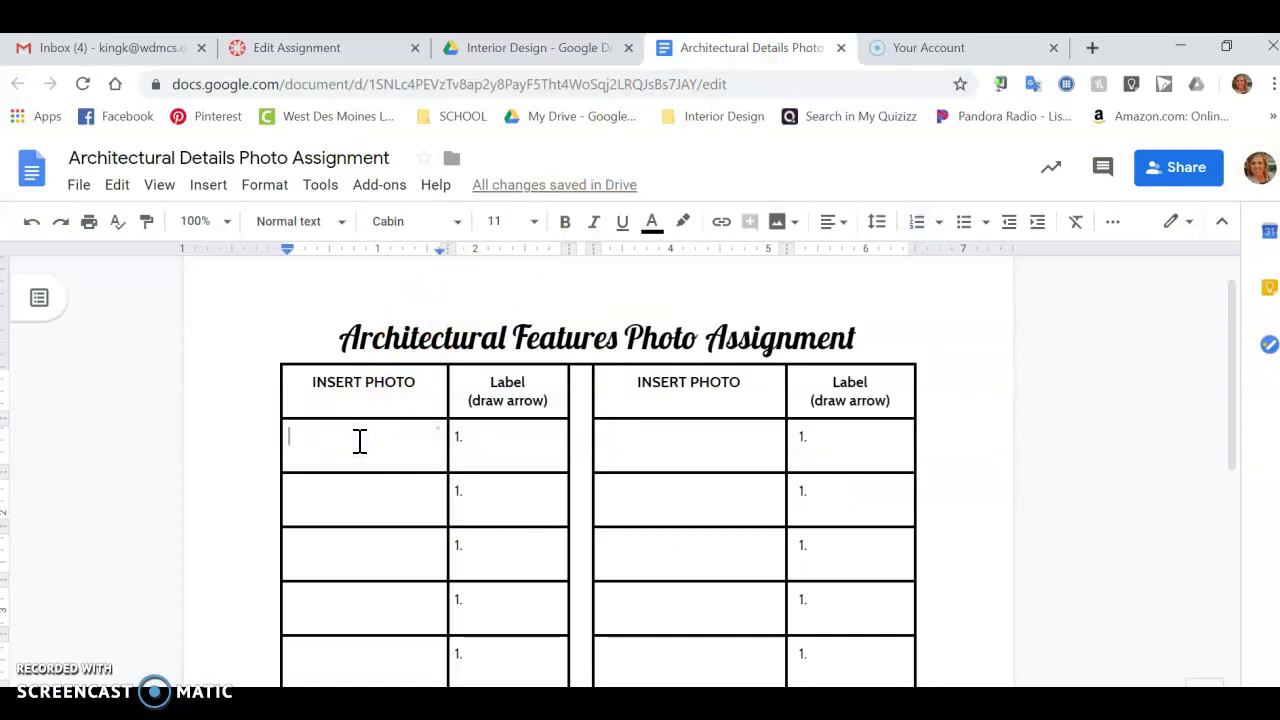
pyautogui.click(210, 190)
pyautogui.moveTo(220, 225)
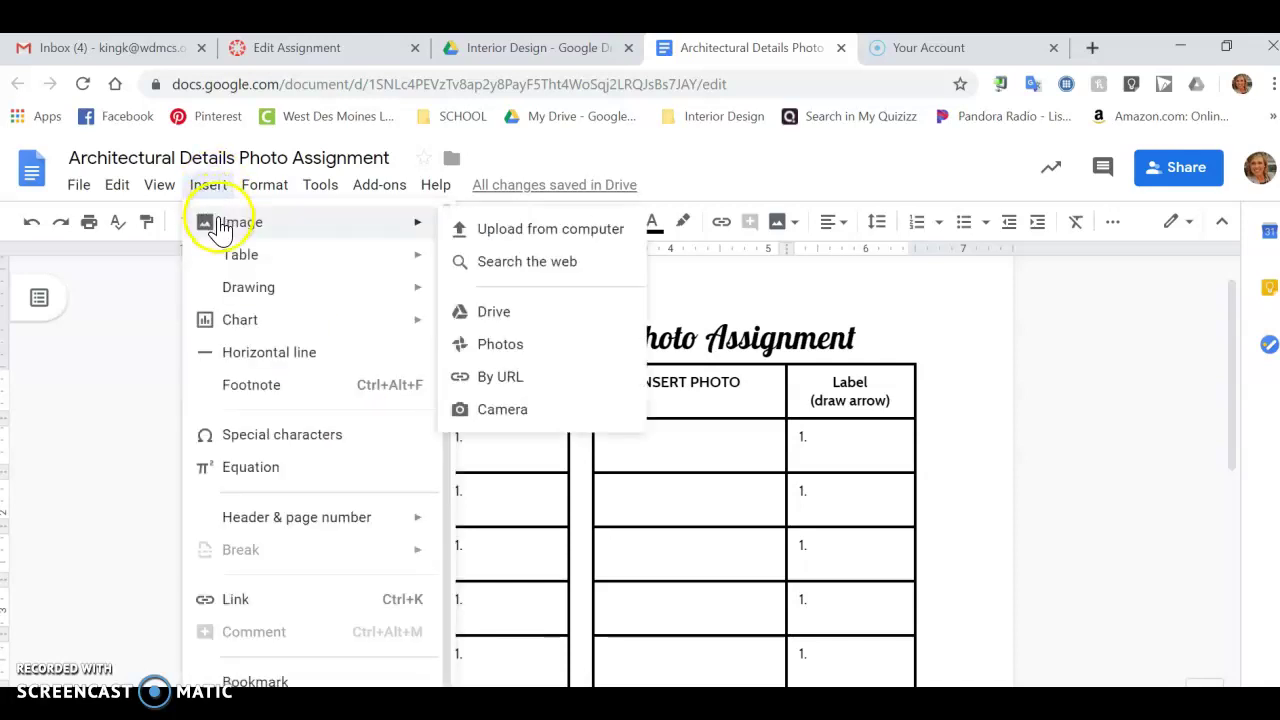
pyautogui.click(510, 320)
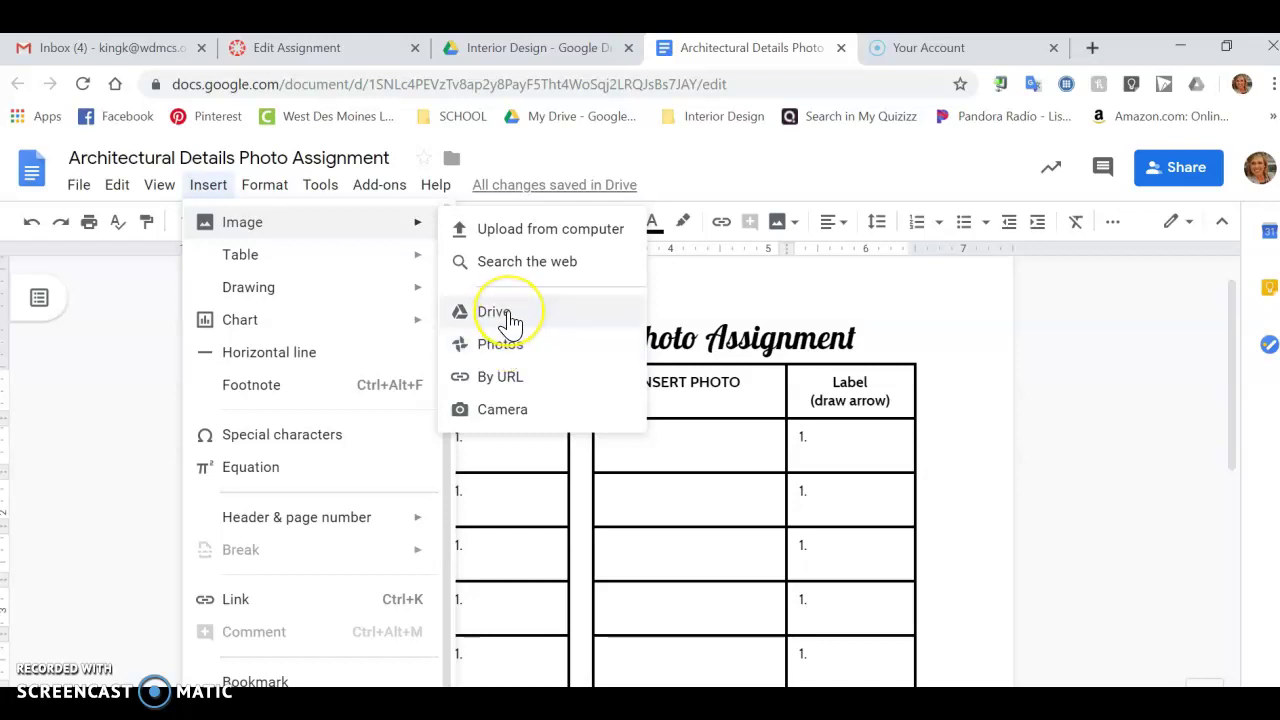
pyautogui.click(510, 320)
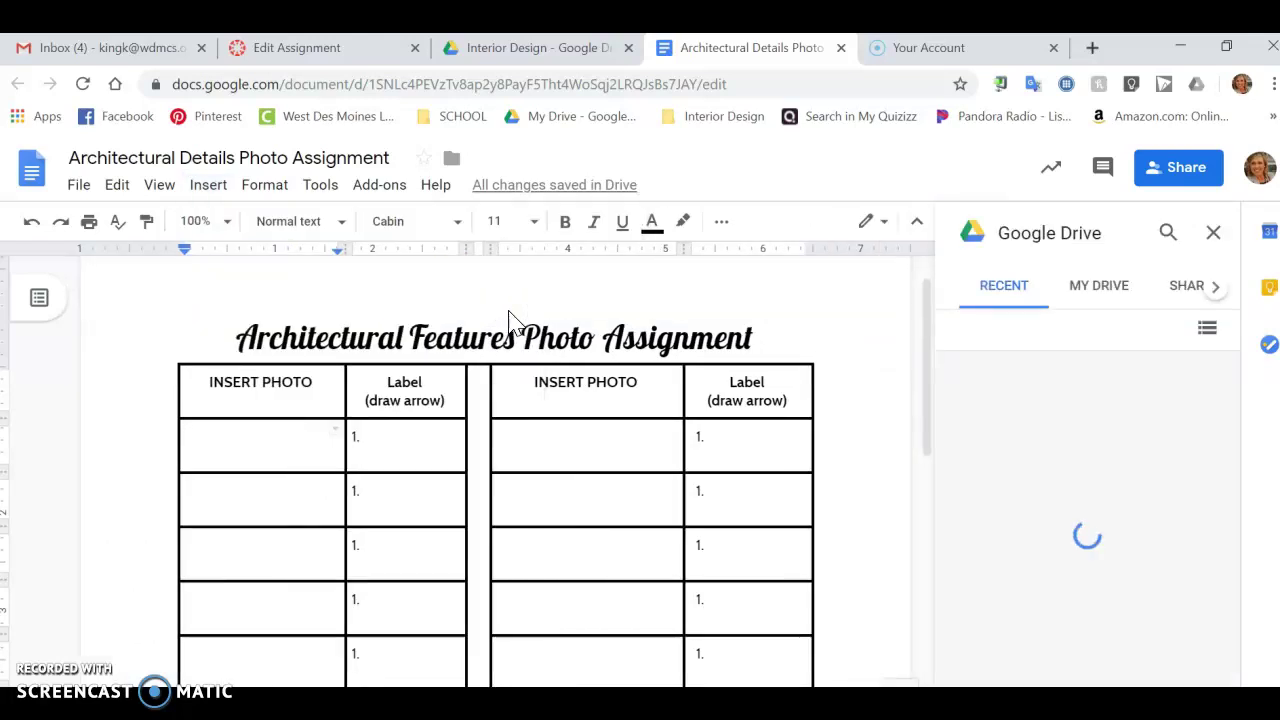
# - Pick the house photo from the Drive panel and insert it into the cell
pyautogui.click(1030, 438)
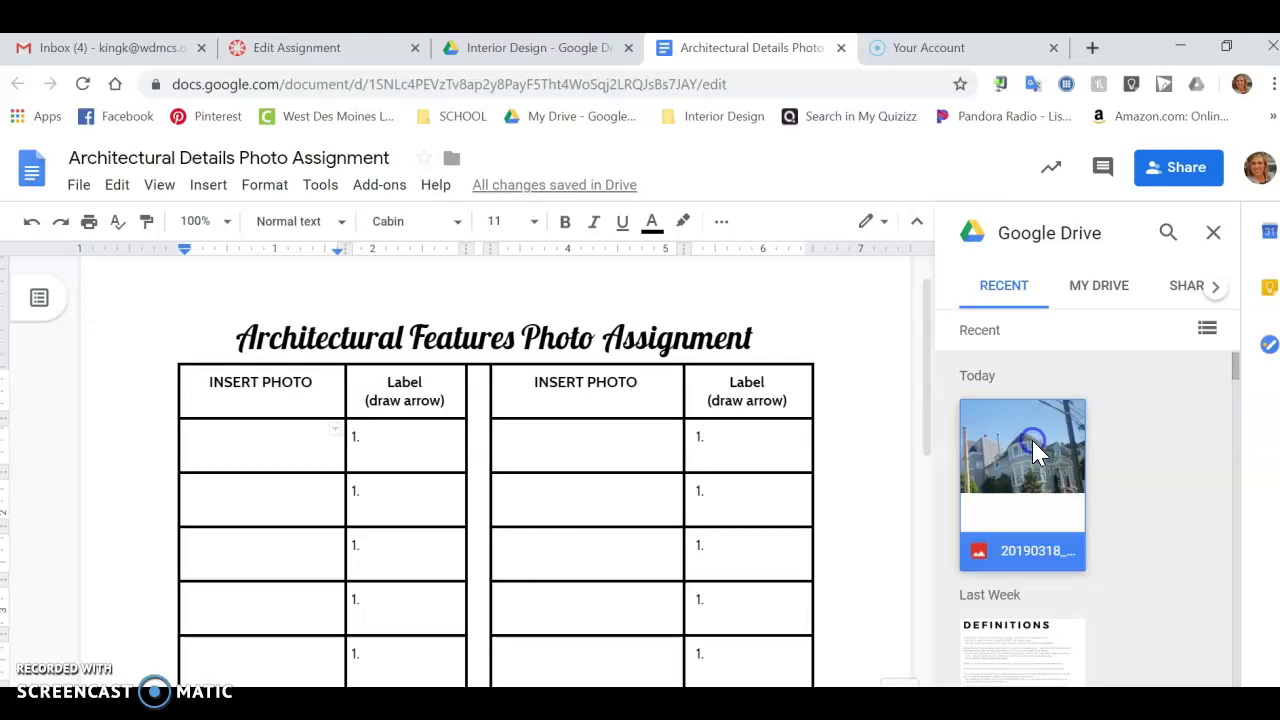
pyautogui.click(1050, 488)
pyautogui.click(1189, 684)
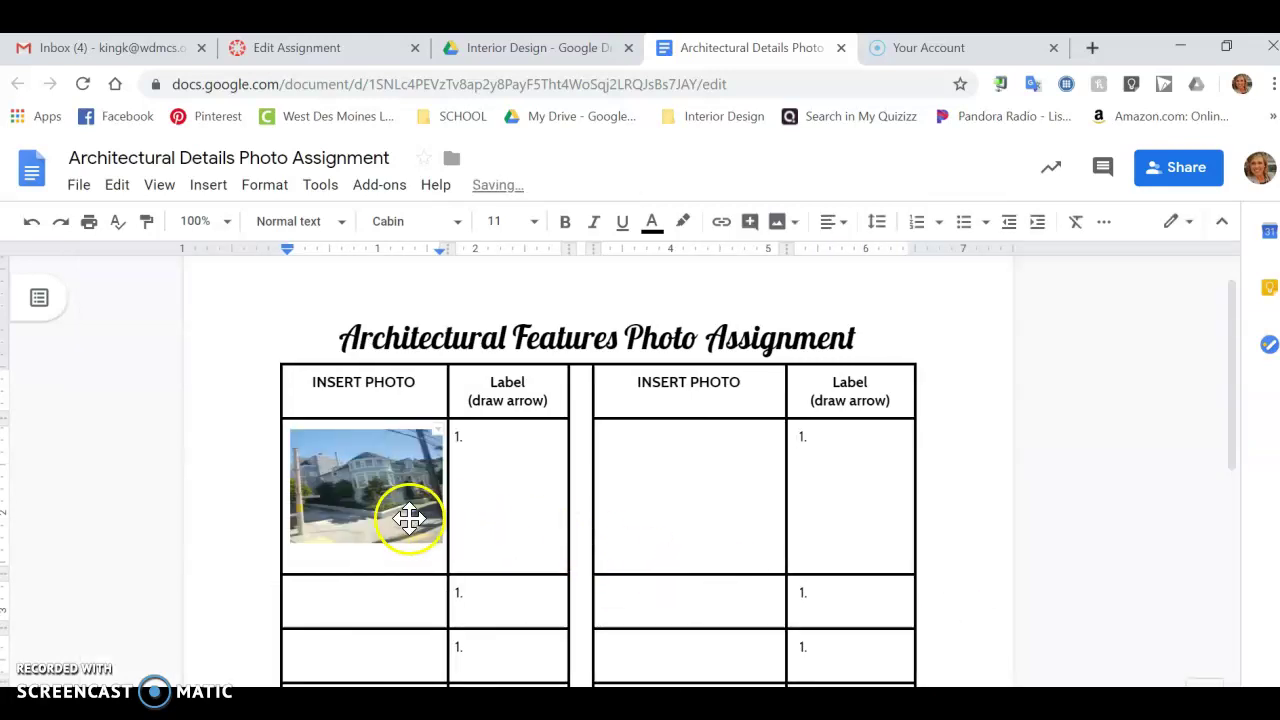
# - Resize the house photo with its corner and edge handles until it spans the cell width
pyautogui.click(409, 517)
pyautogui.moveTo(291, 543); pyautogui.dragTo(257, 591)
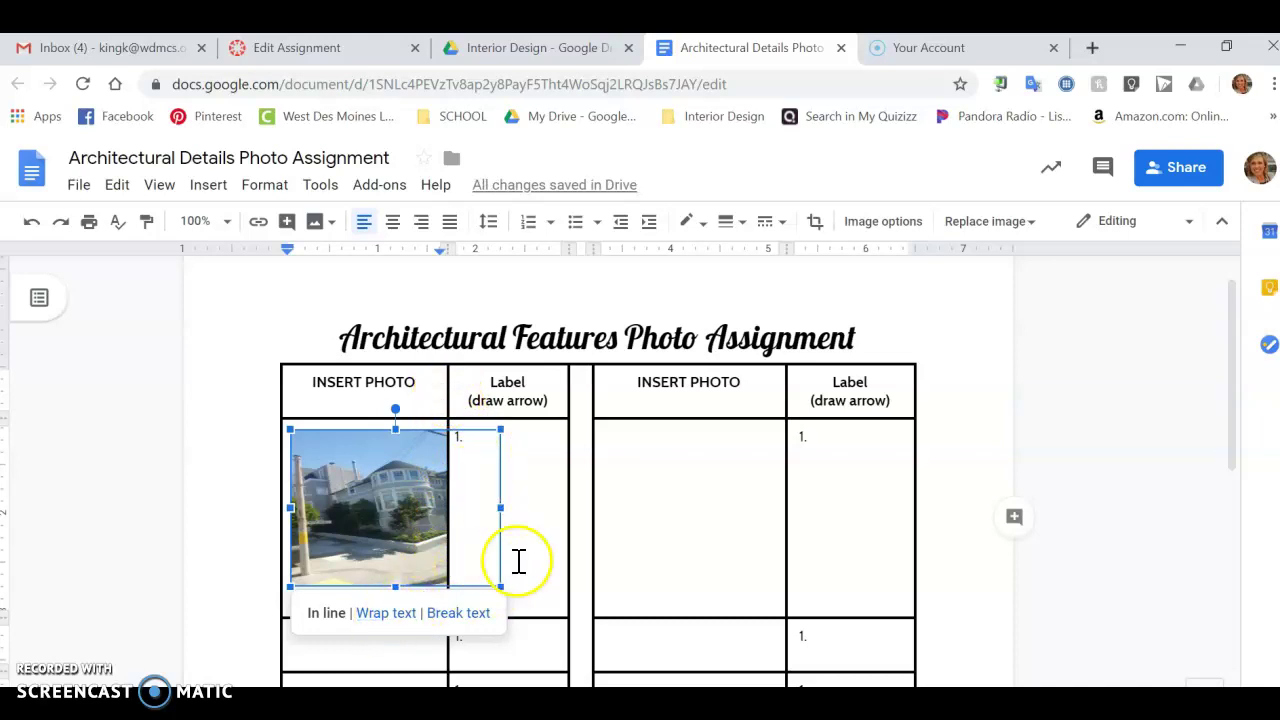
pyautogui.moveTo(497, 585); pyautogui.dragTo(437, 542)
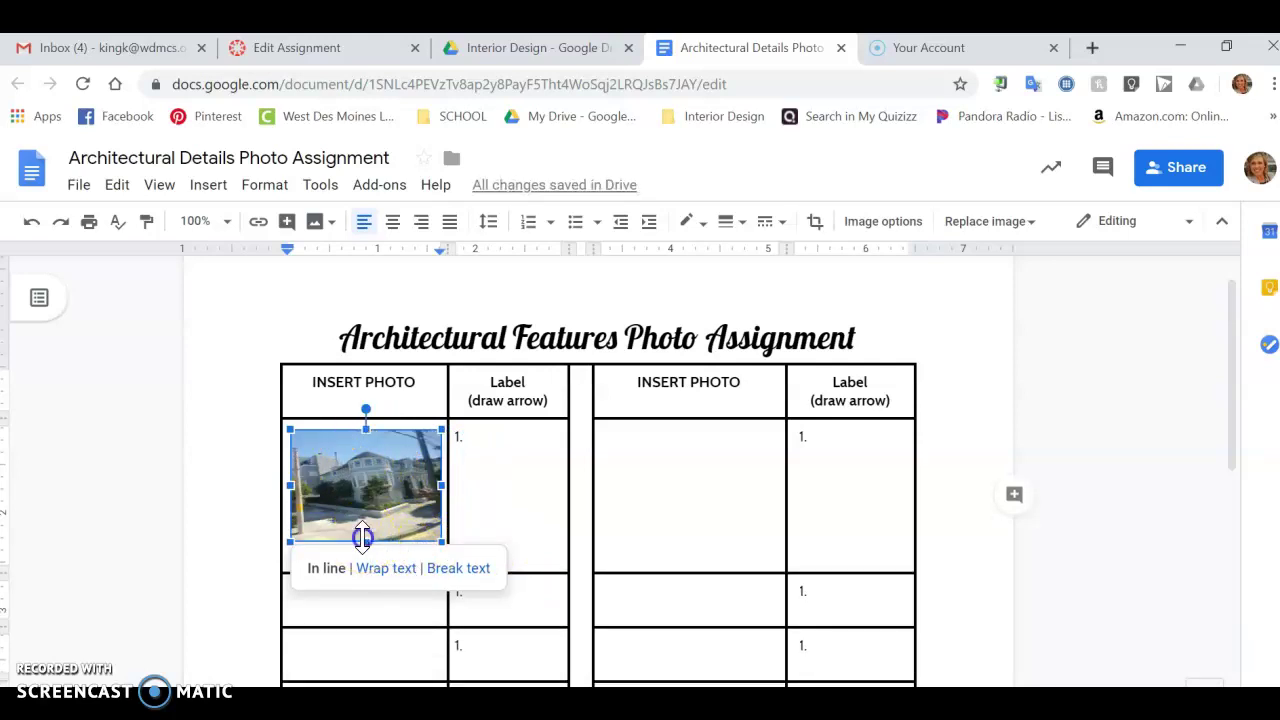
pyautogui.moveTo(363, 538); pyautogui.dragTo(363, 568)
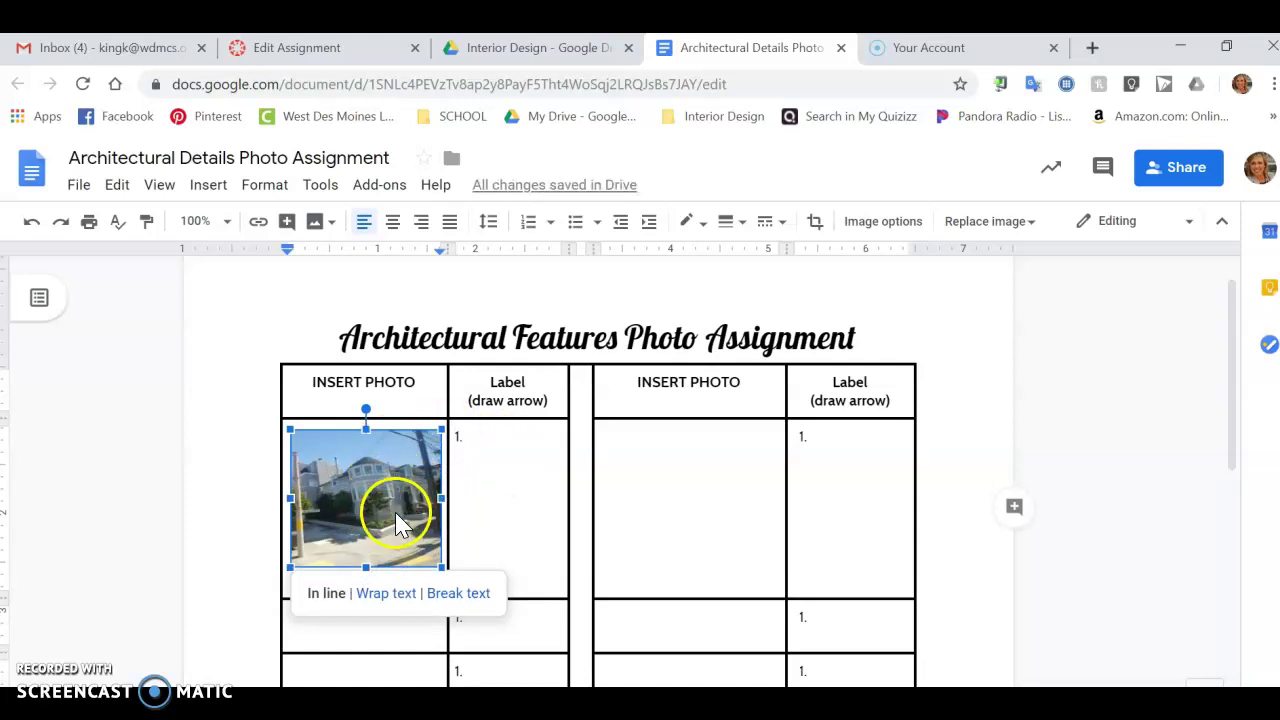
pyautogui.moveTo(440, 566); pyautogui.dragTo(446, 571)
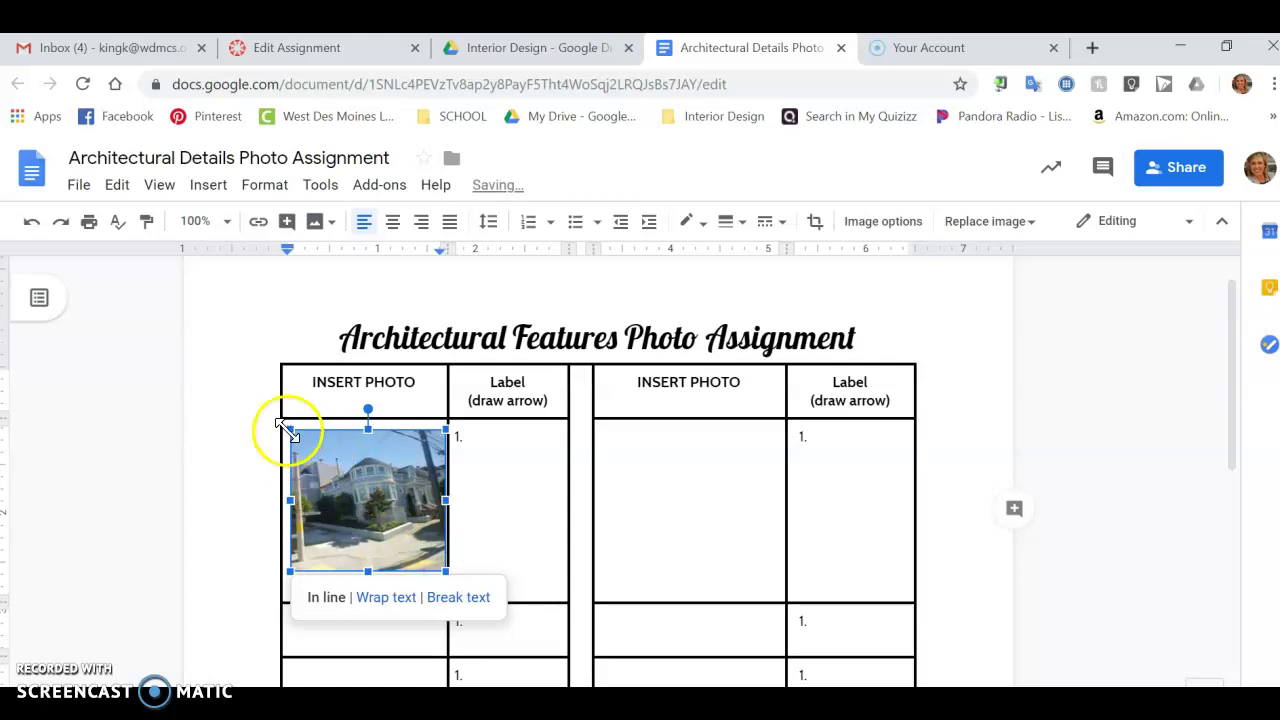
pyautogui.moveTo(289, 429); pyautogui.dragTo(257, 417)
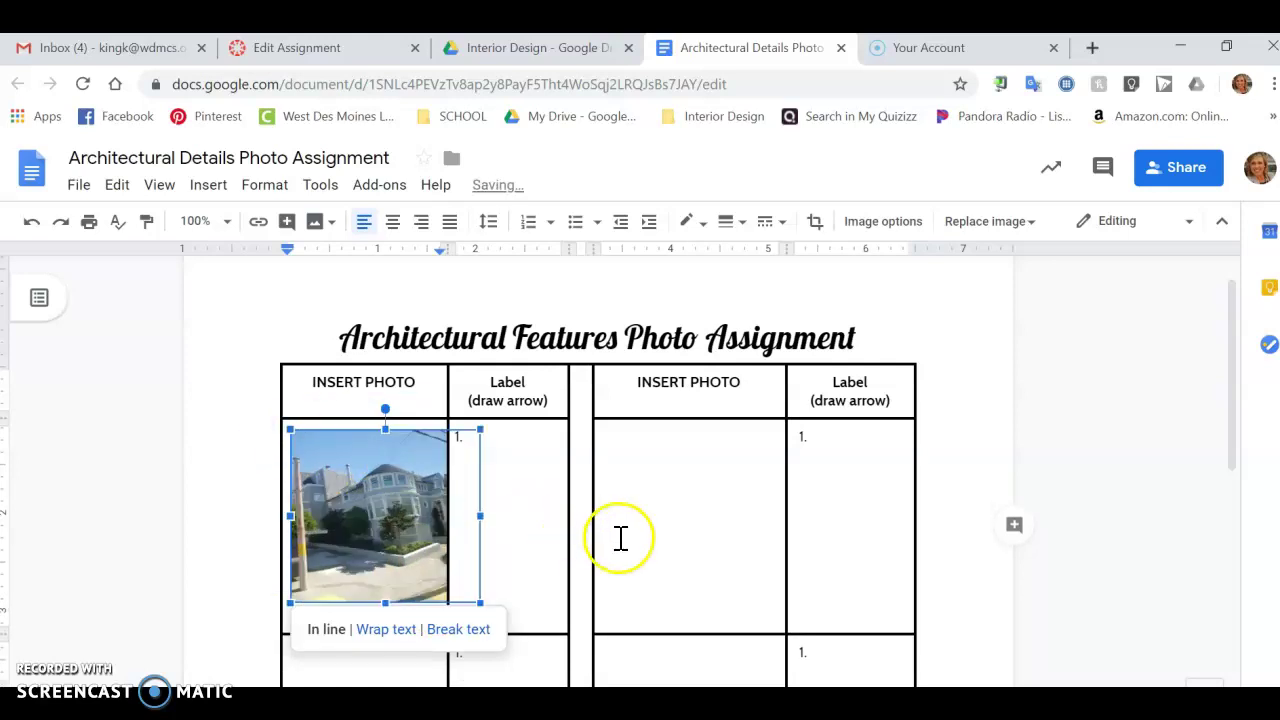
pyautogui.click(509, 471)
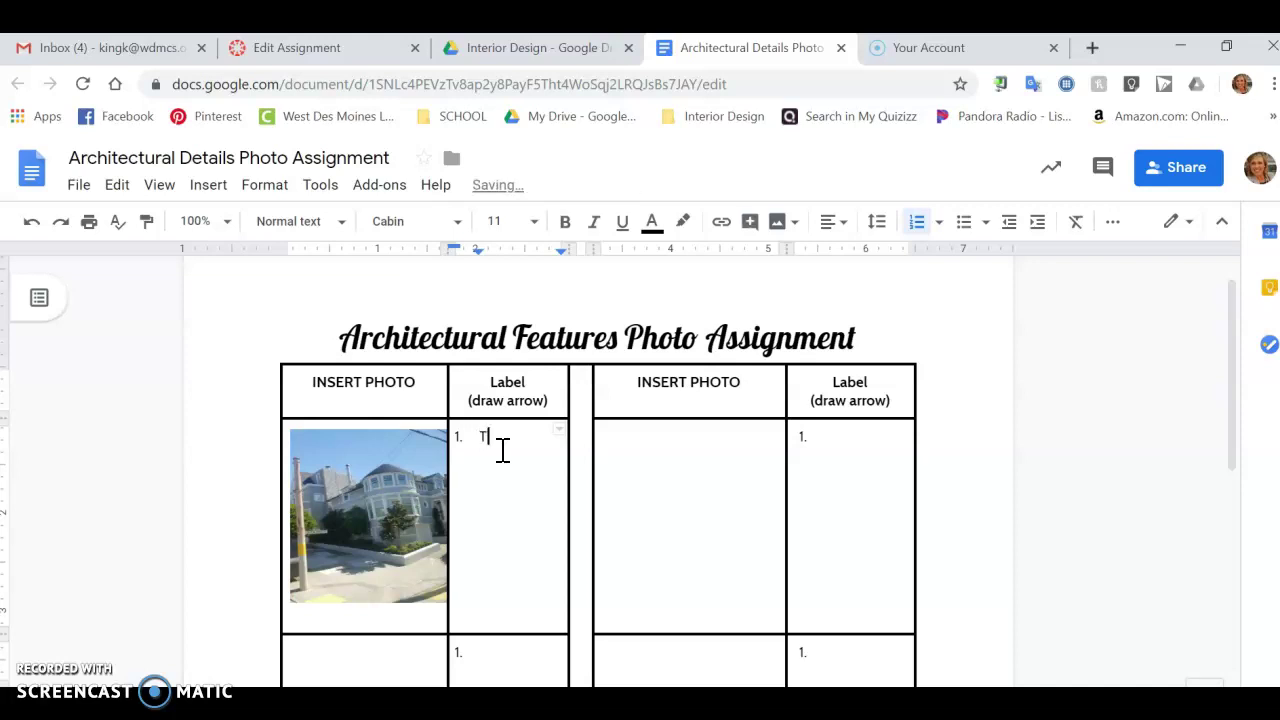
# - Enter the numbered labels Turret, Double hung windows and Siding in the Label cell
pyautogui.write('Turret')
pyautogui.press('Return')
pyautogui.write('Double hung windows')
pyautogui.press('Return')
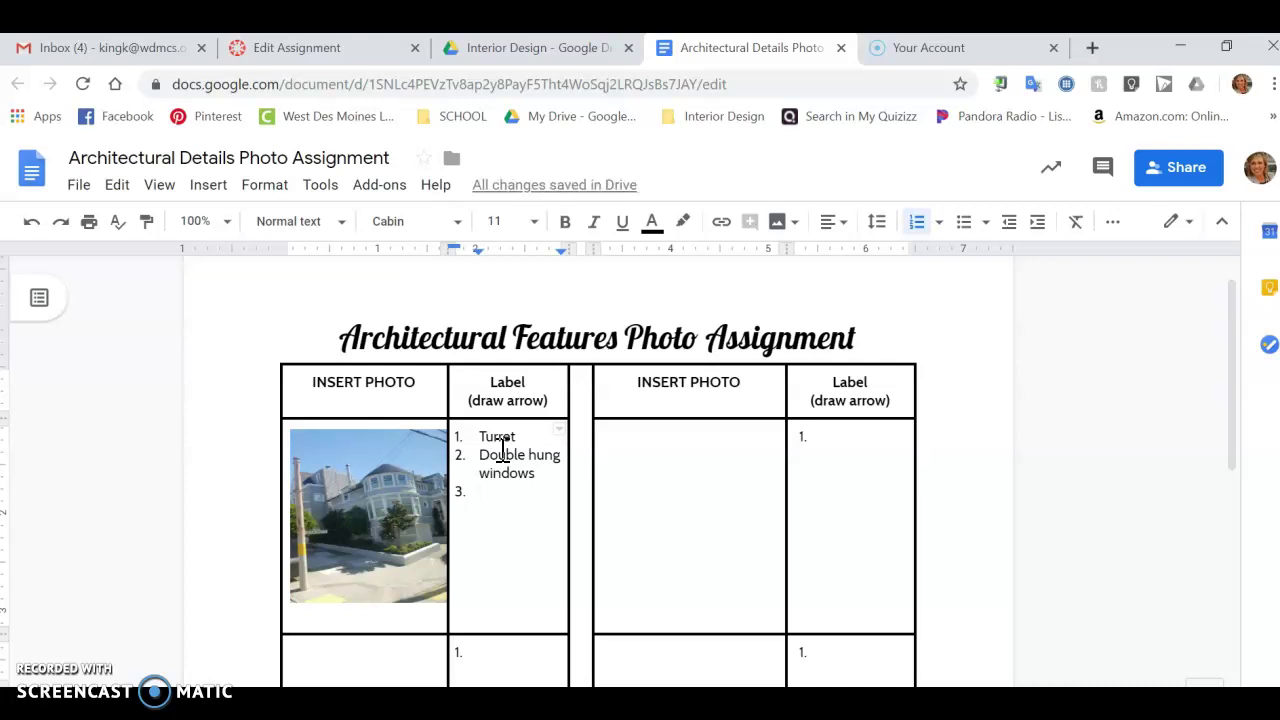
pyautogui.write('Siding')
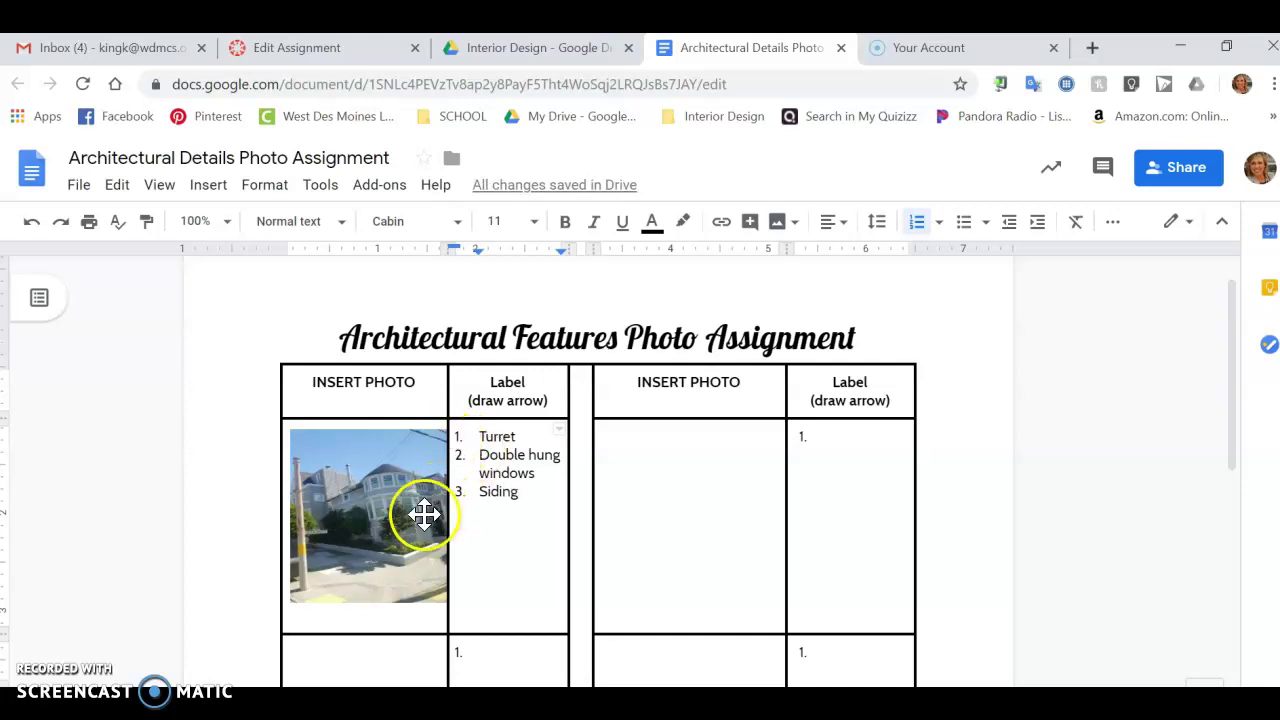
pyautogui.scroll(-1, 540, 516)
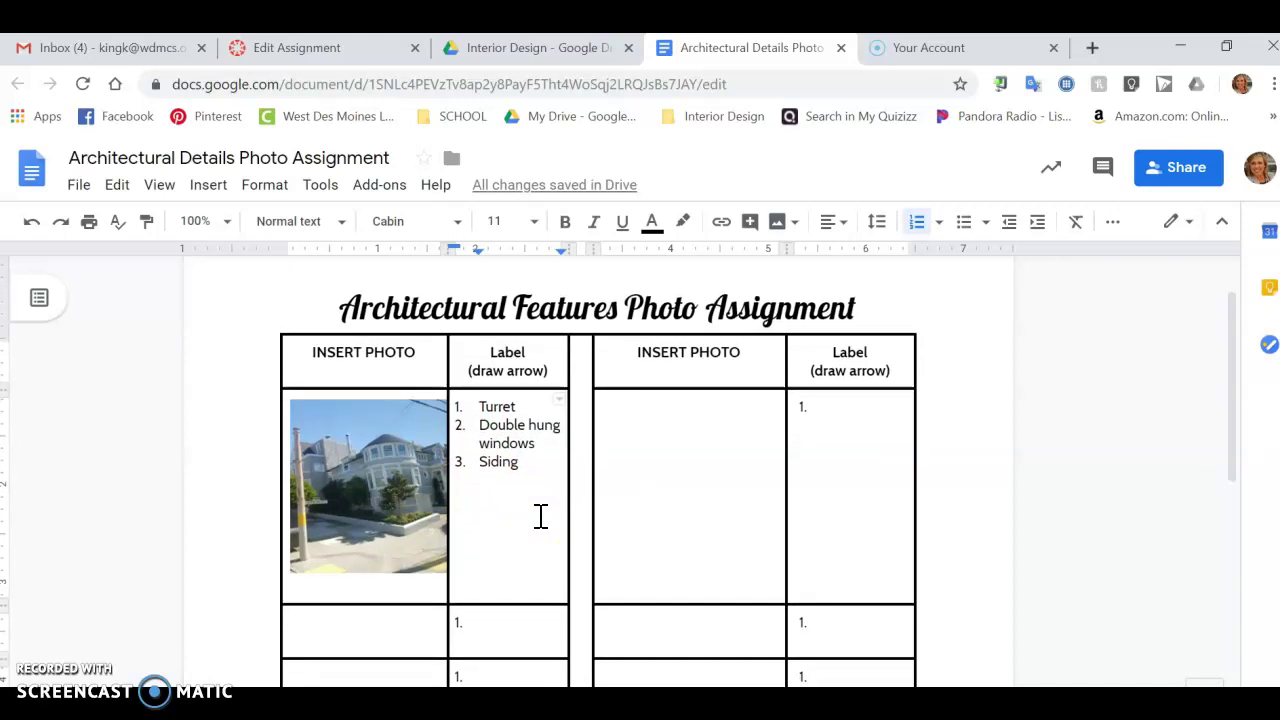
pyautogui.scroll(-3, 540, 516)
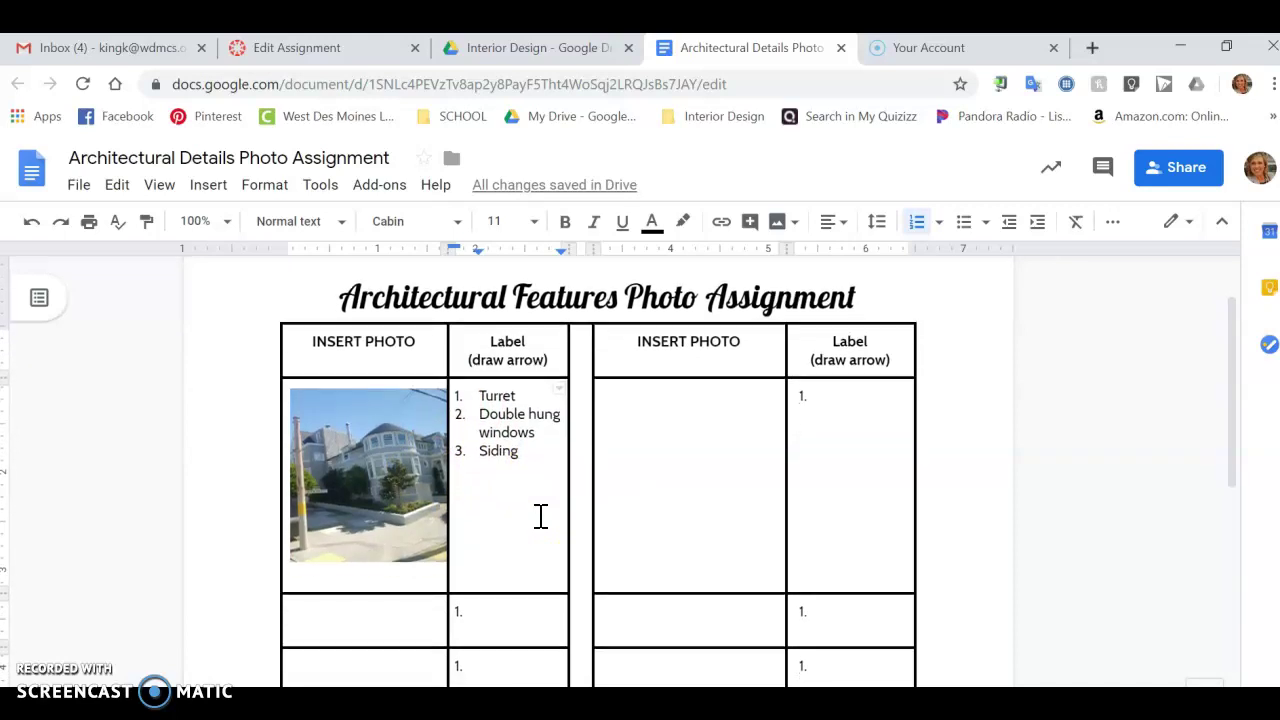
pyautogui.click(398, 548)
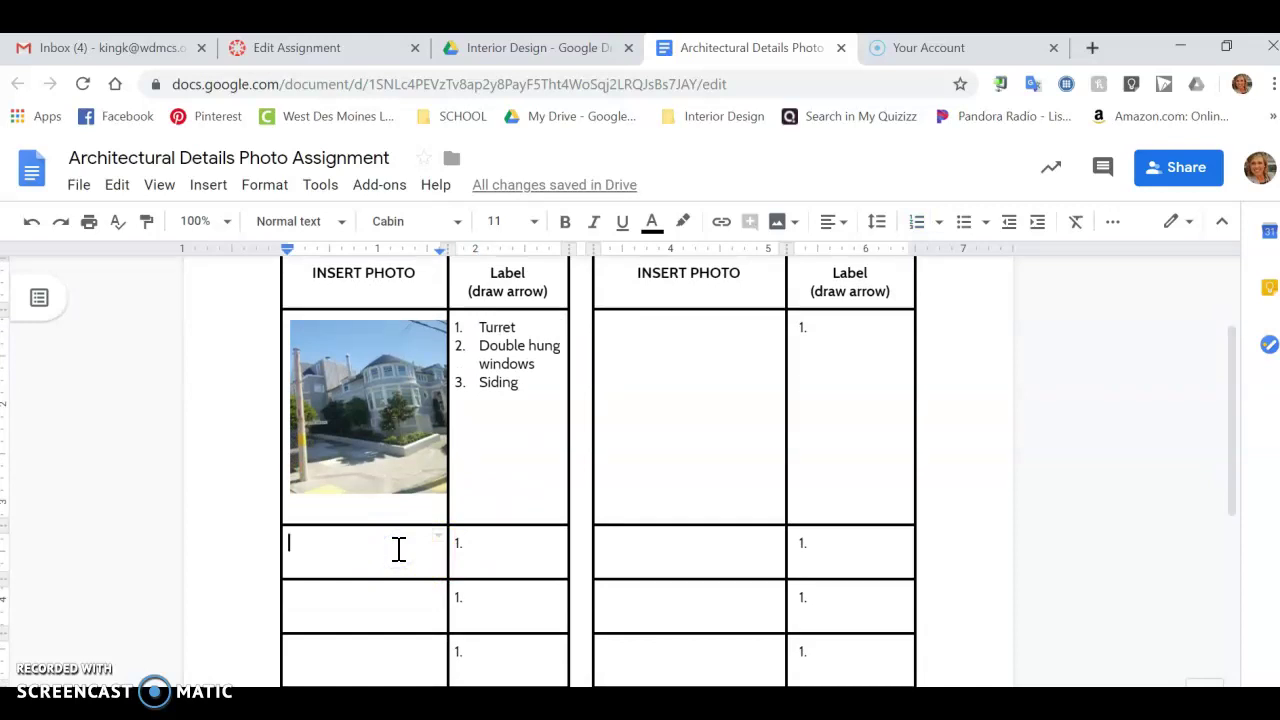
pyautogui.click(506, 549)
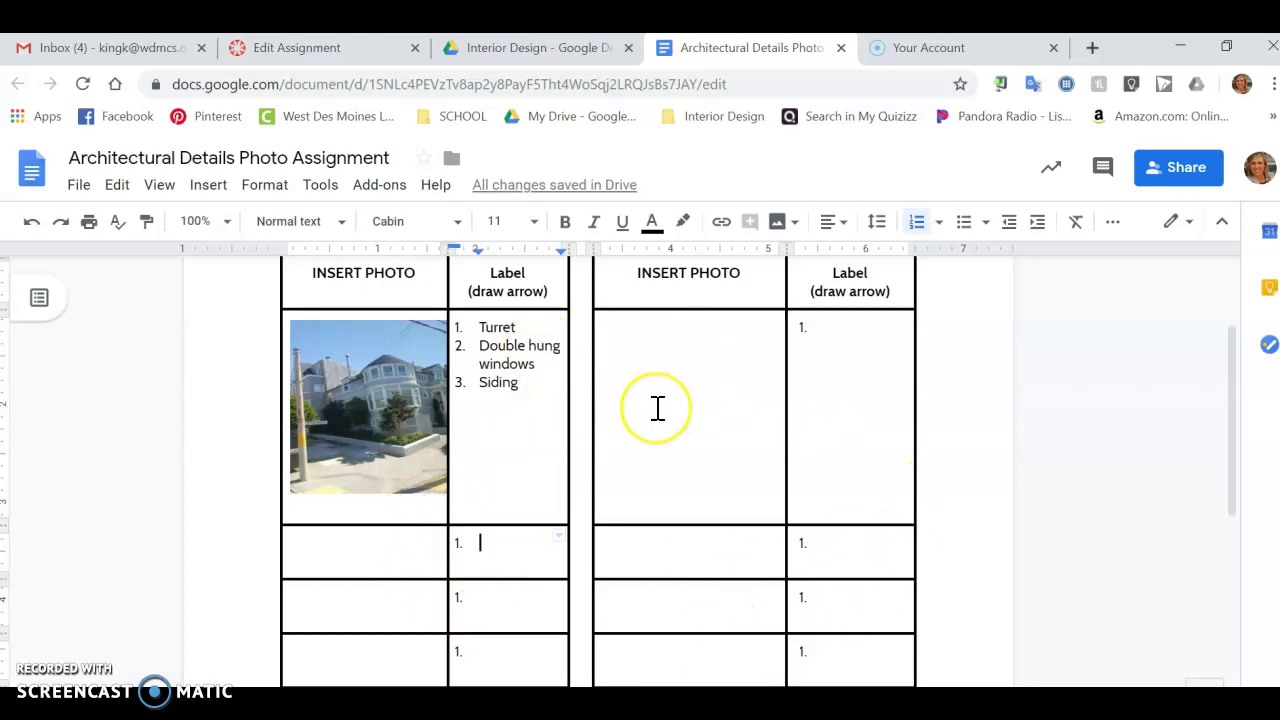
pyautogui.scroll(2, 658, 408)
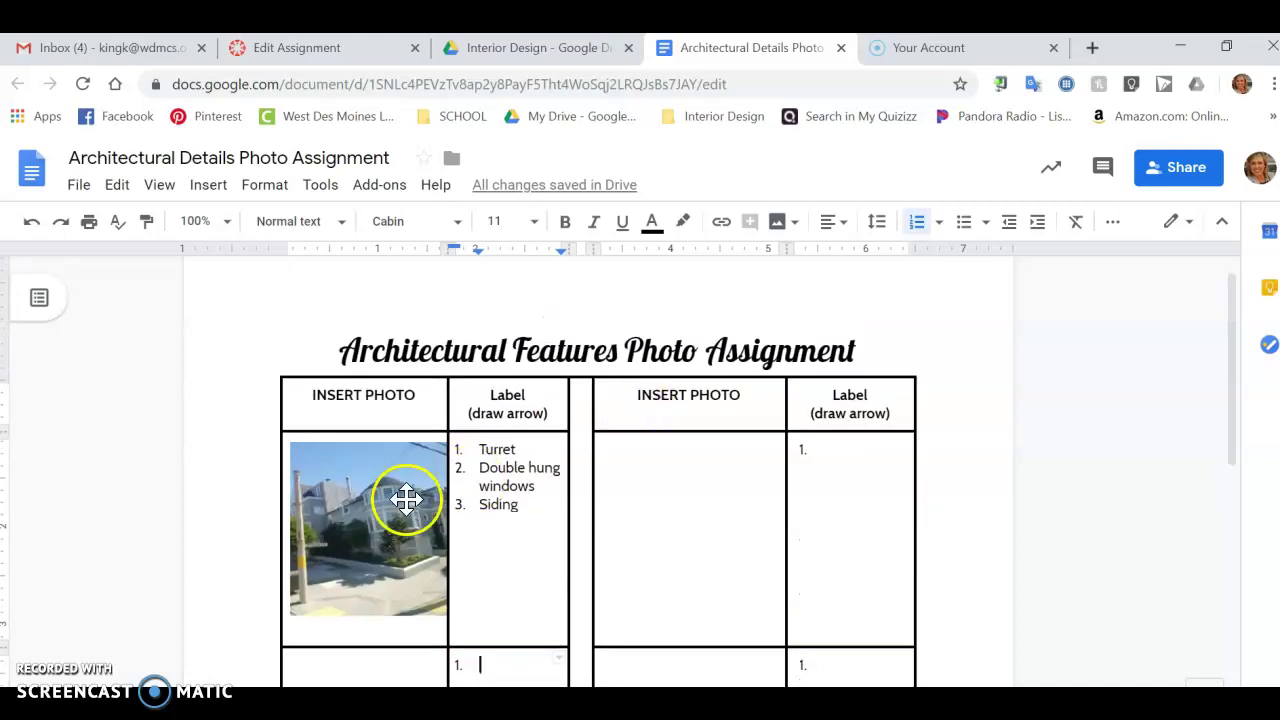